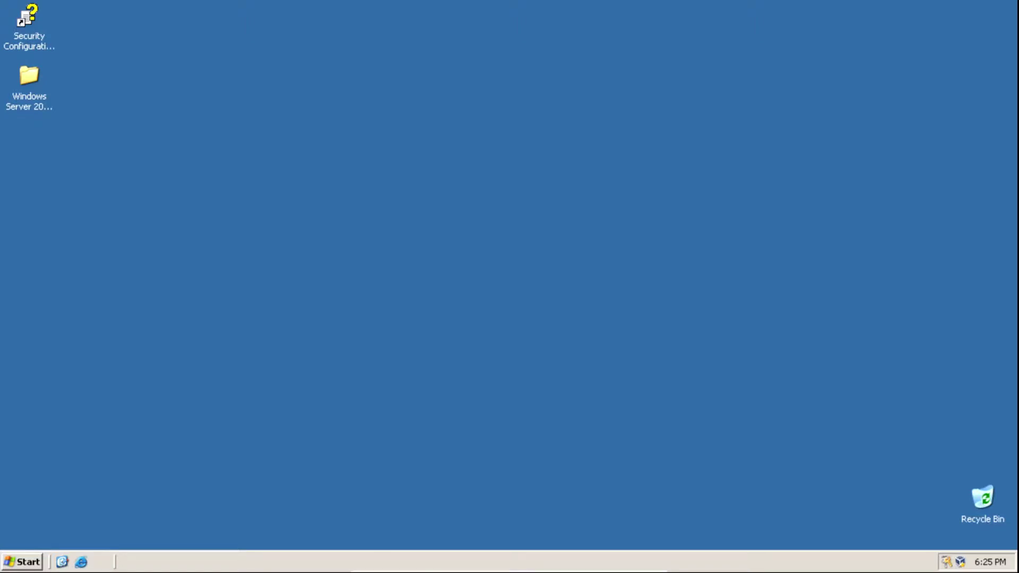
Run the Service Pack 2 installer, accept its license, install it and finish to restart.
double_click(30, 94)
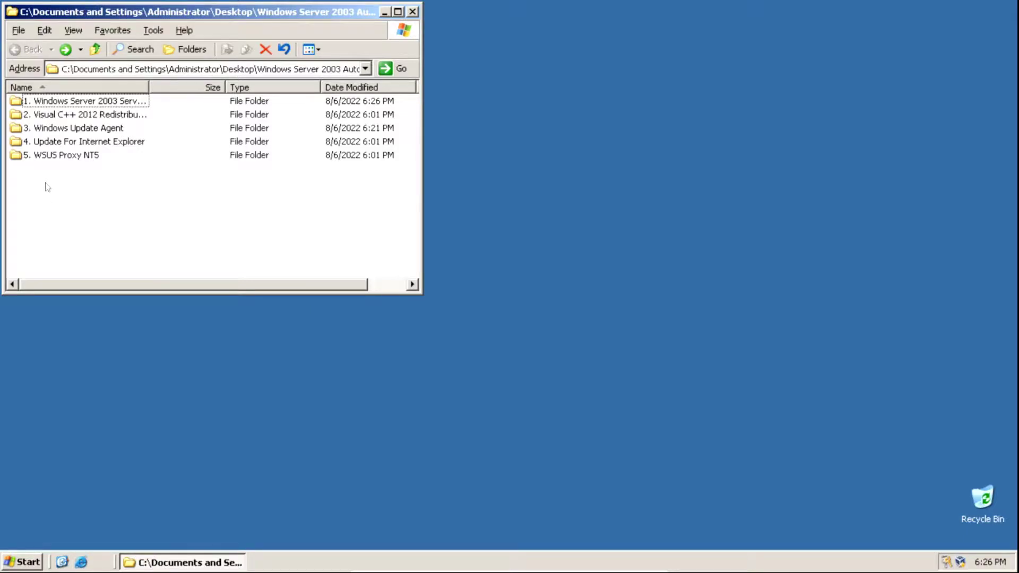
key("Return")
double_click(79, 102)
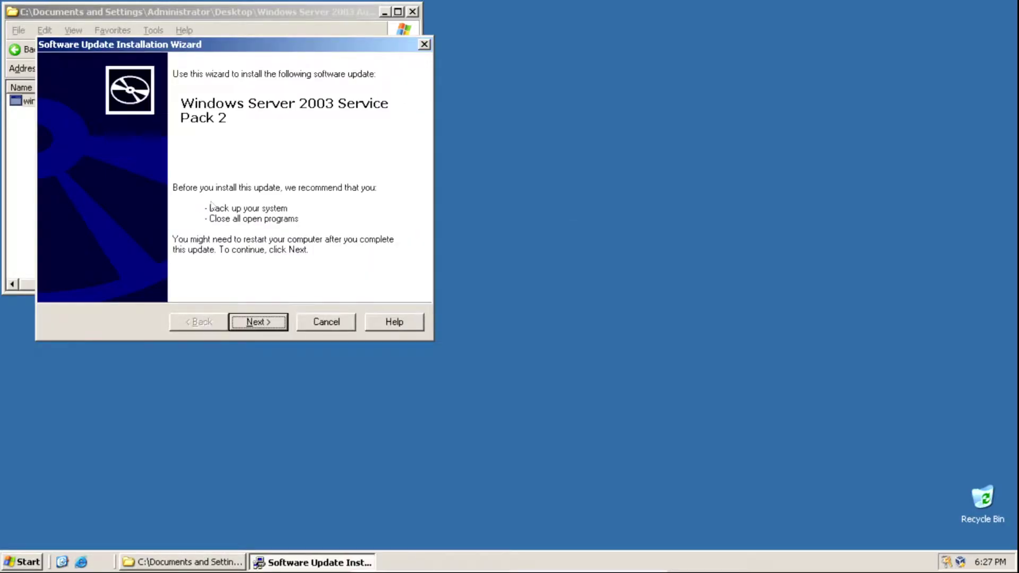
left_click(253, 323)
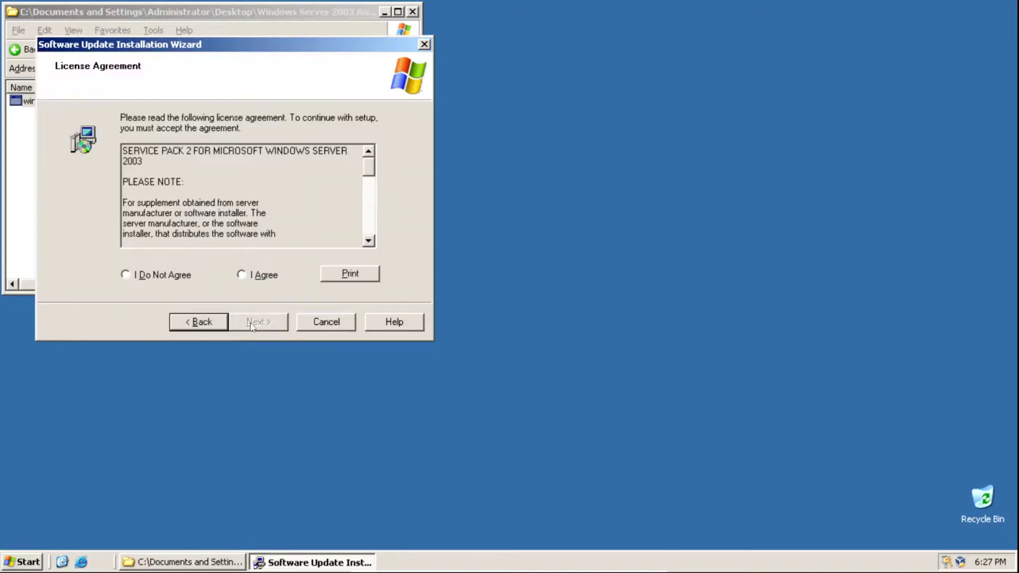
left_click(244, 277)
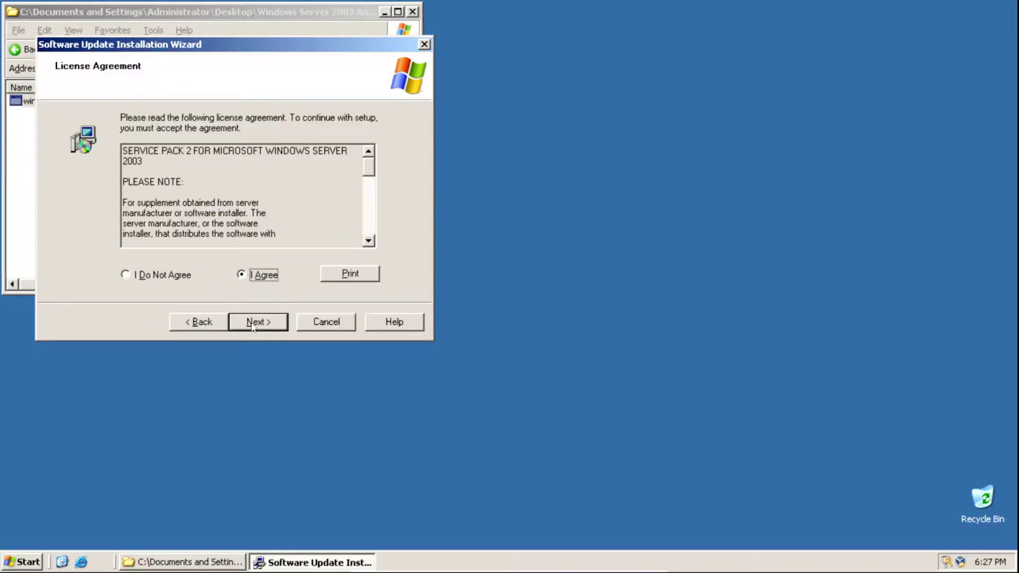
left_click(254, 322)
left_click(253, 324)
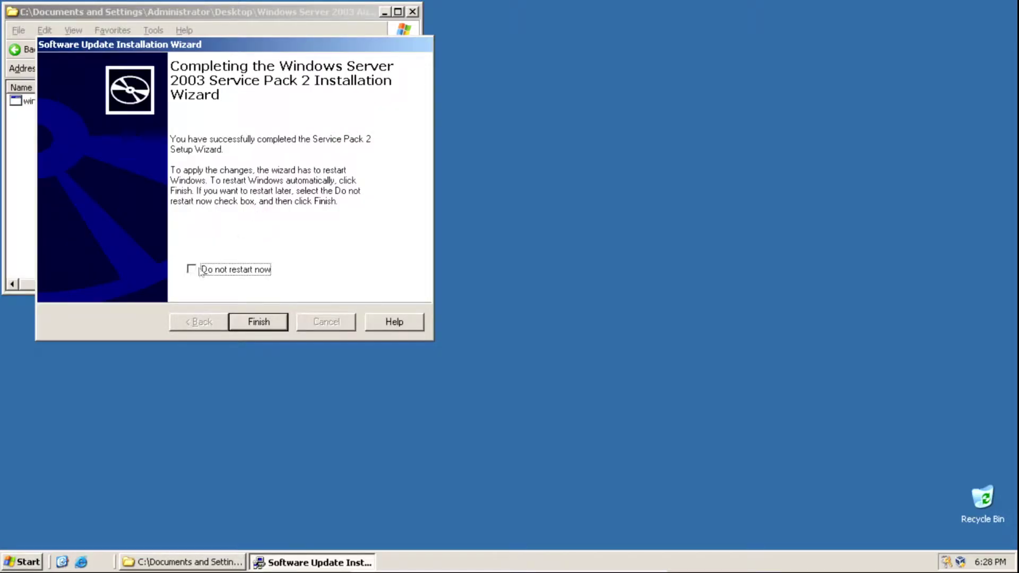
left_click(251, 323)
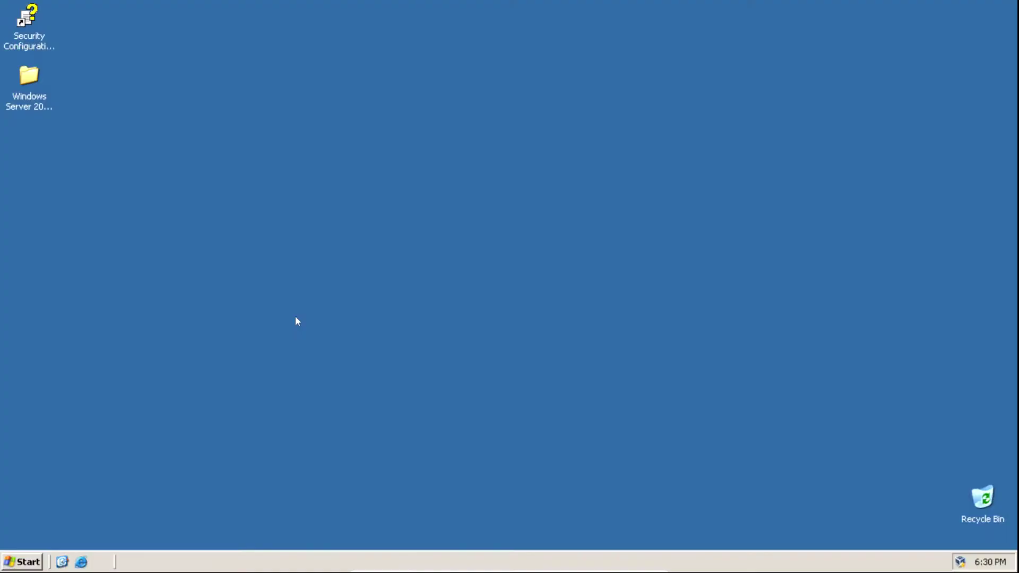
Install Visual C++ 2012 Redistributable (x86) from vcredist_x86.exe, accepting its license terms.
double_click(51, 97)
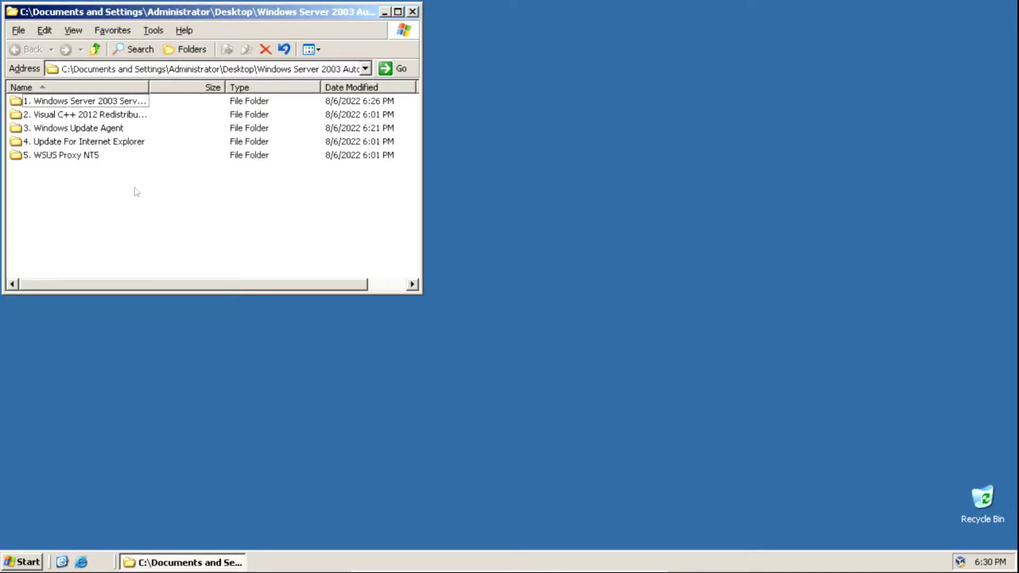
double_click(73, 114)
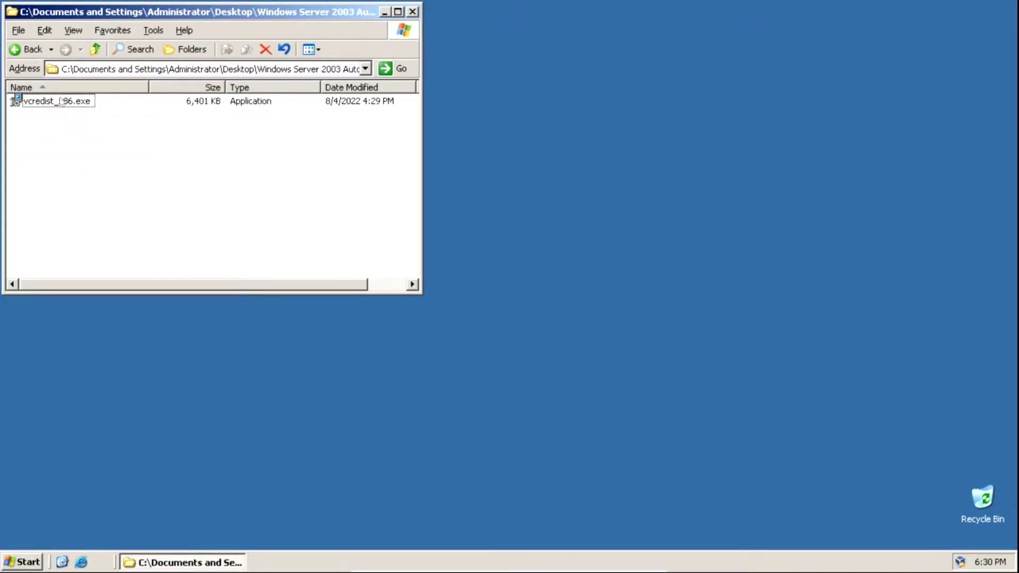
double_click(61, 101)
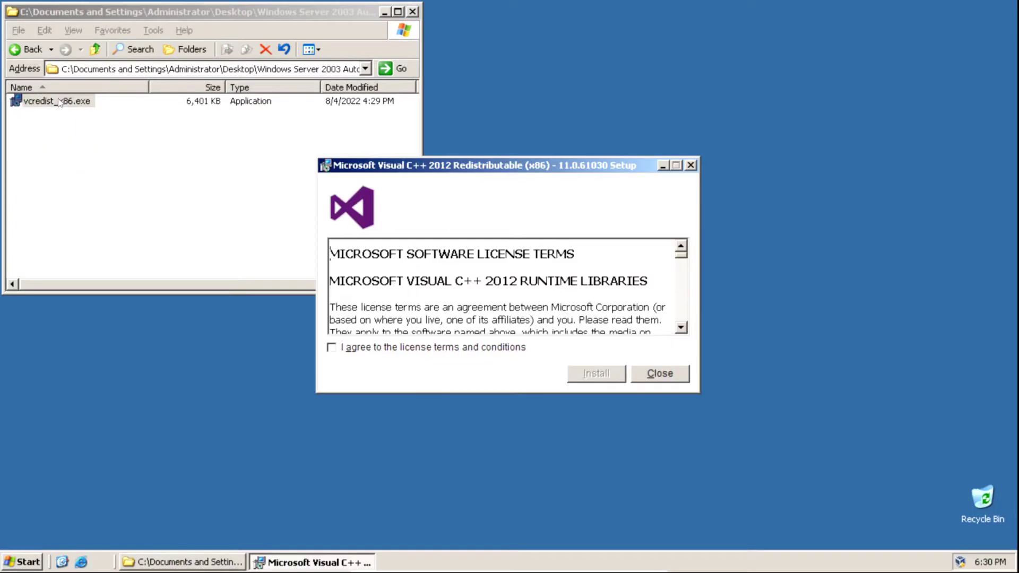
left_click(332, 348)
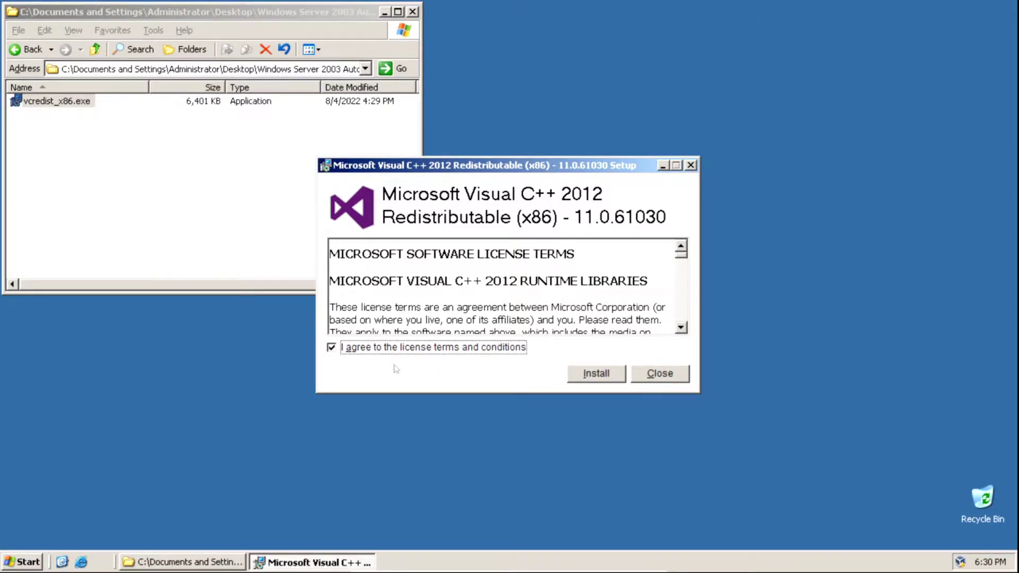
left_click(596, 373)
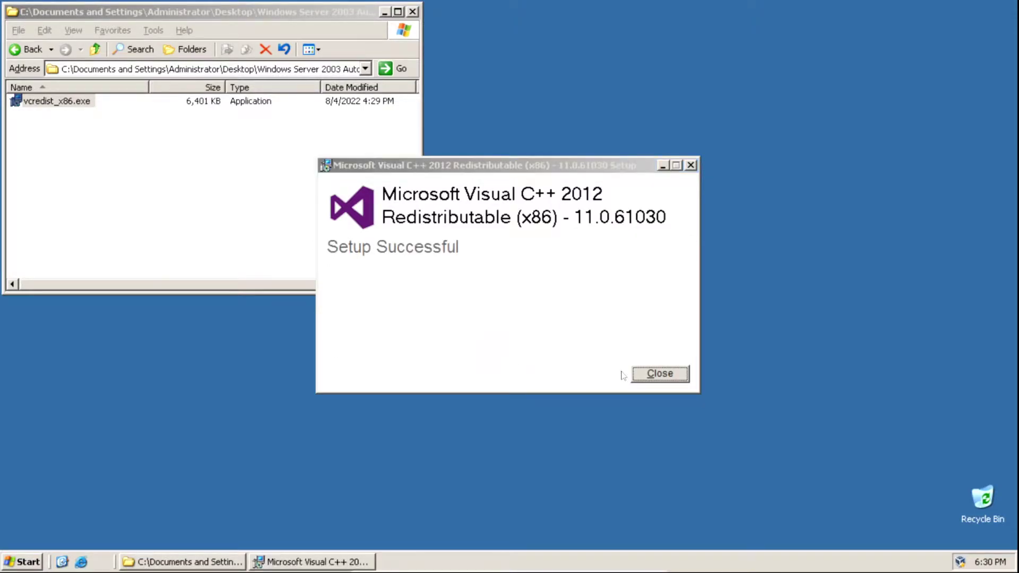
left_click(657, 373)
key("BackSpace")
left_click(82, 181)
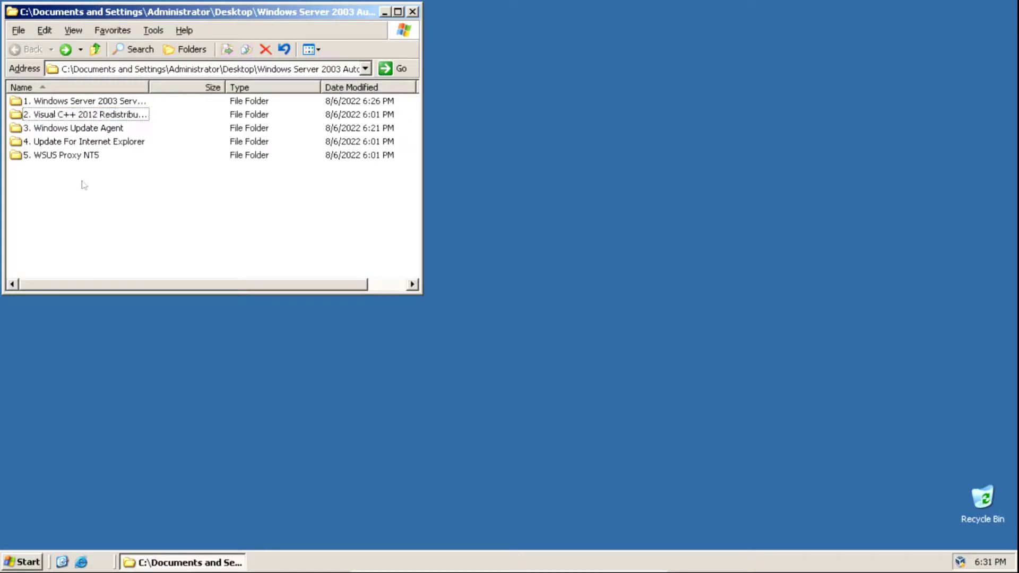
double_click(79, 129)
Run the WindowsUpdateAgent installer, accept its license terms and complete the installation.
double_click(77, 102)
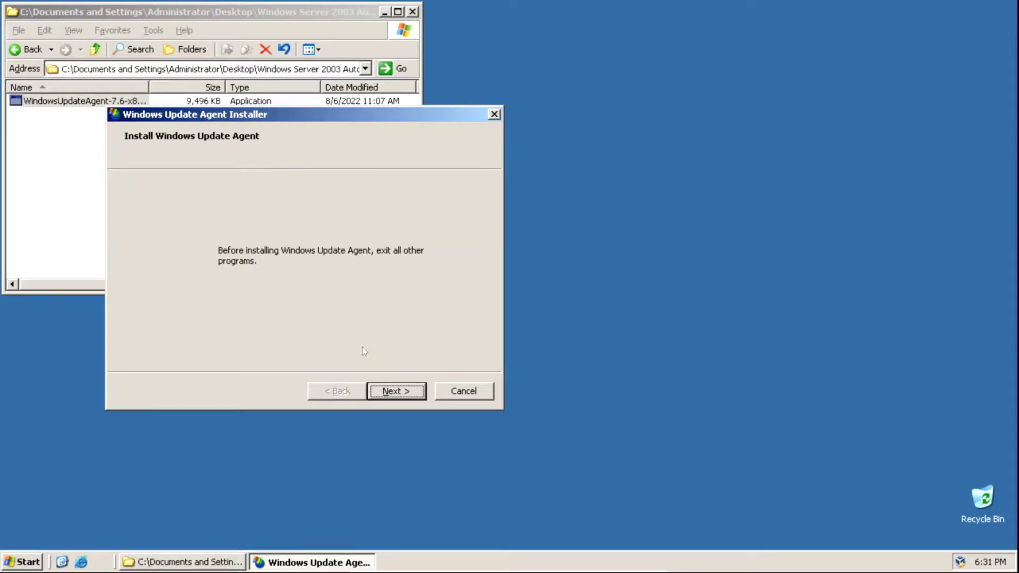
left_click(395, 393)
left_click(325, 346)
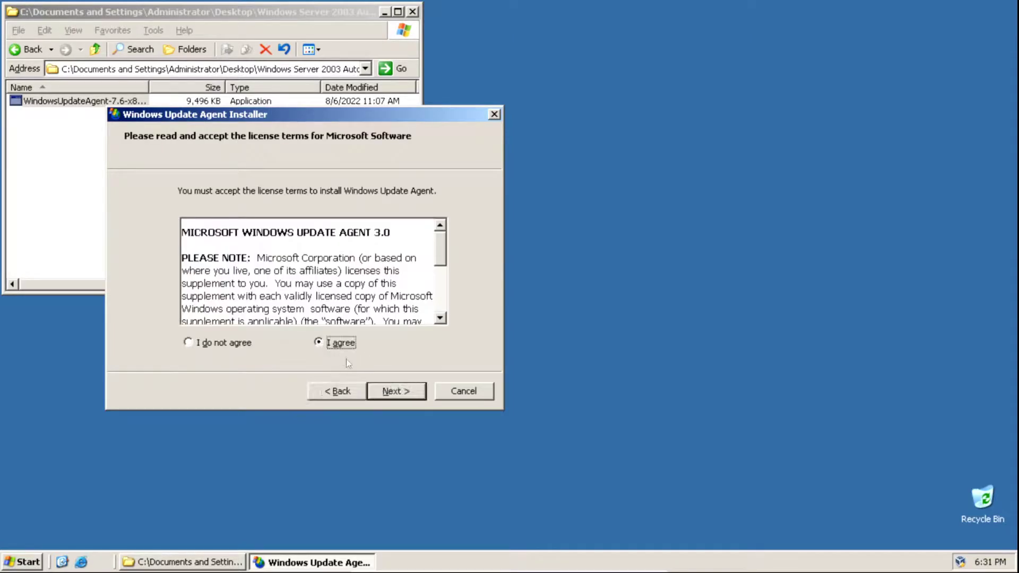
left_click(393, 392)
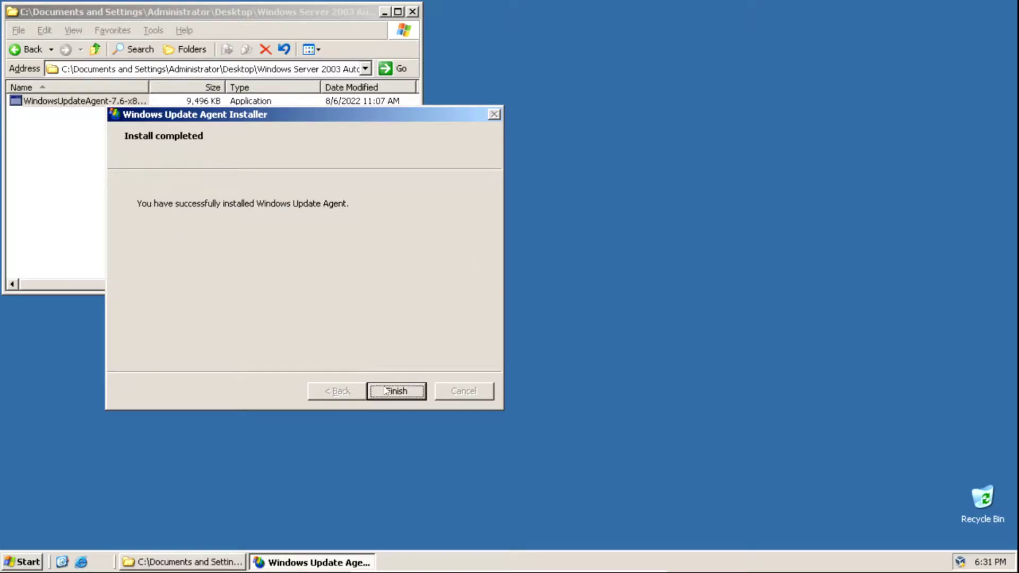
left_click(394, 391)
key("BackSpace")
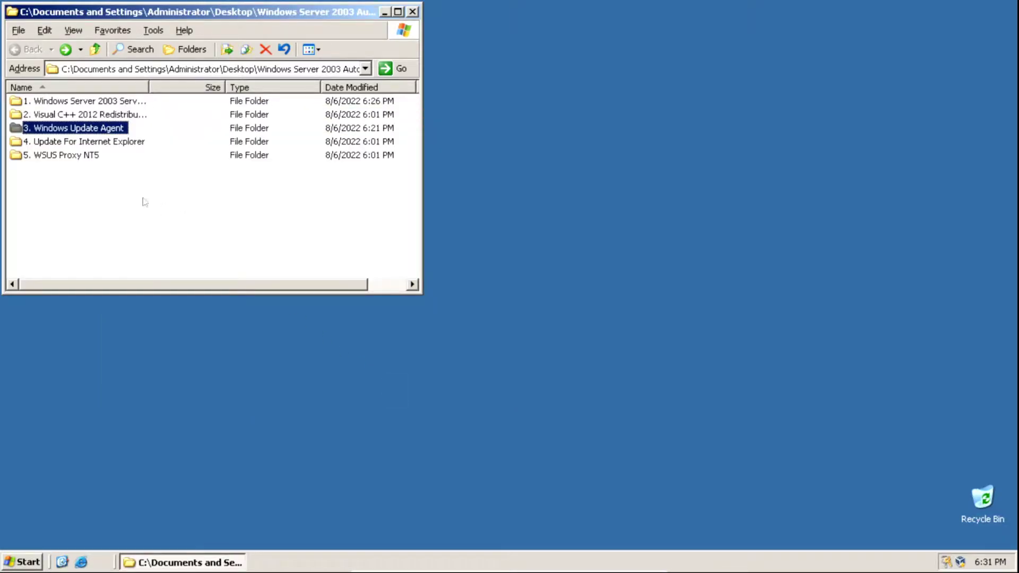
Install the IDN Mitigation APIs update idndl.x86.exe, accepting its license agreement.
double_click(89, 144)
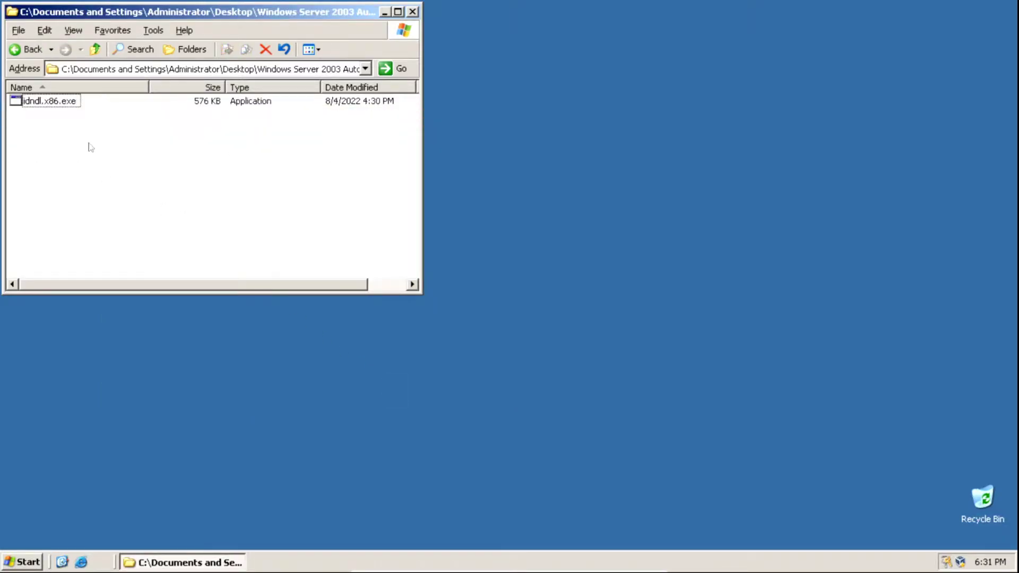
double_click(36, 103)
left_click(325, 322)
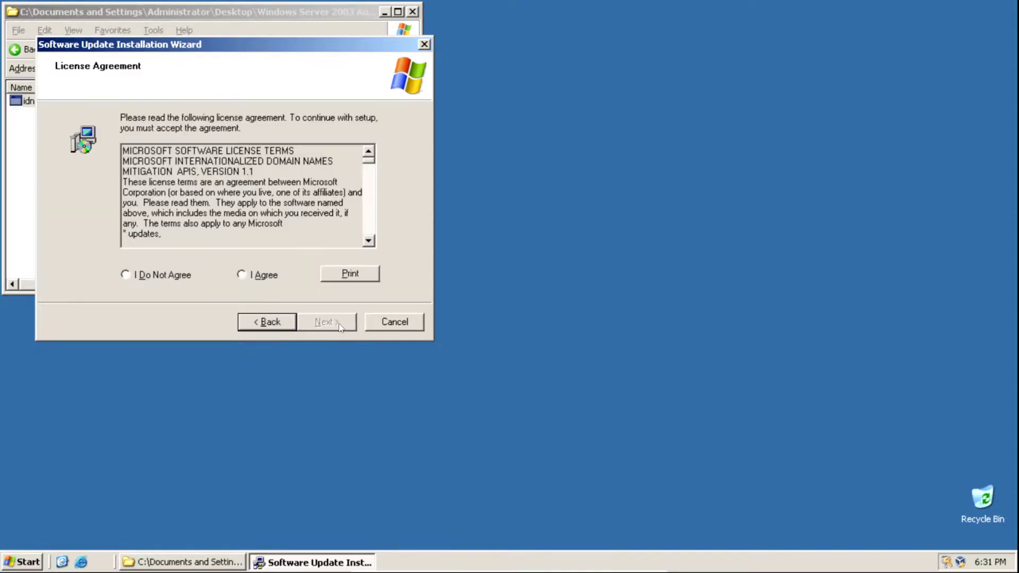
left_click(243, 275)
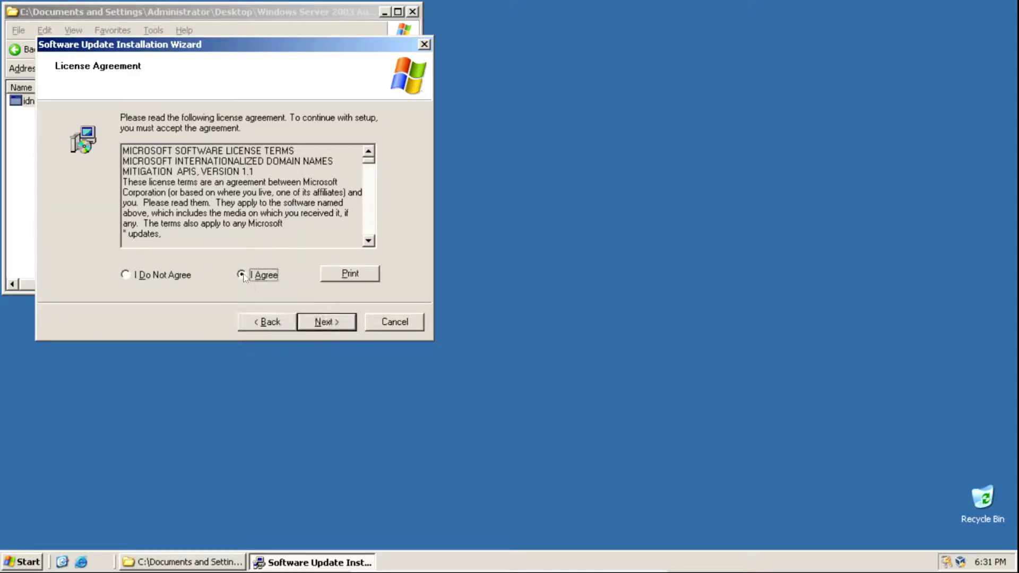
left_click(324, 326)
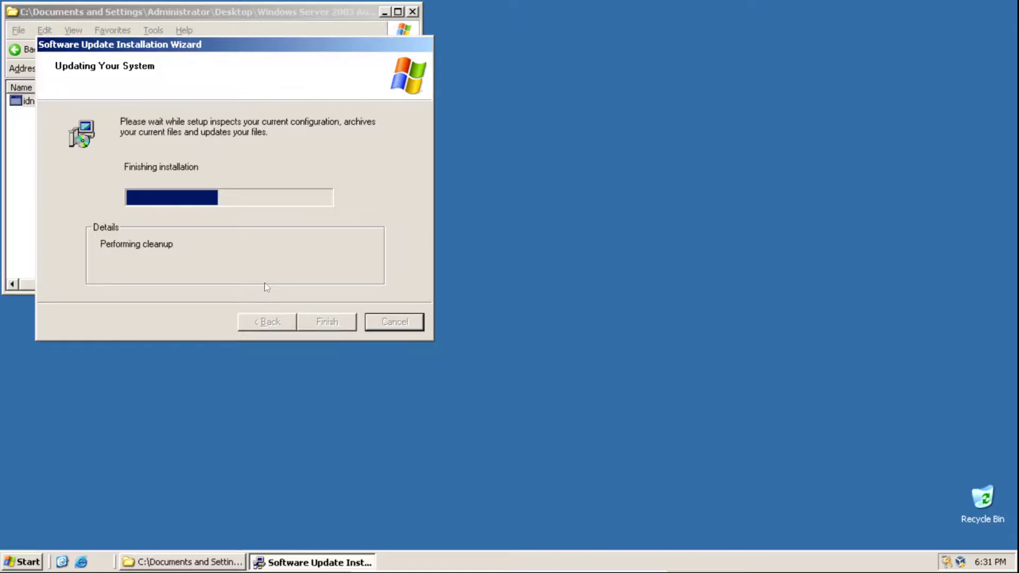
left_click(322, 324)
key("BackSpace")
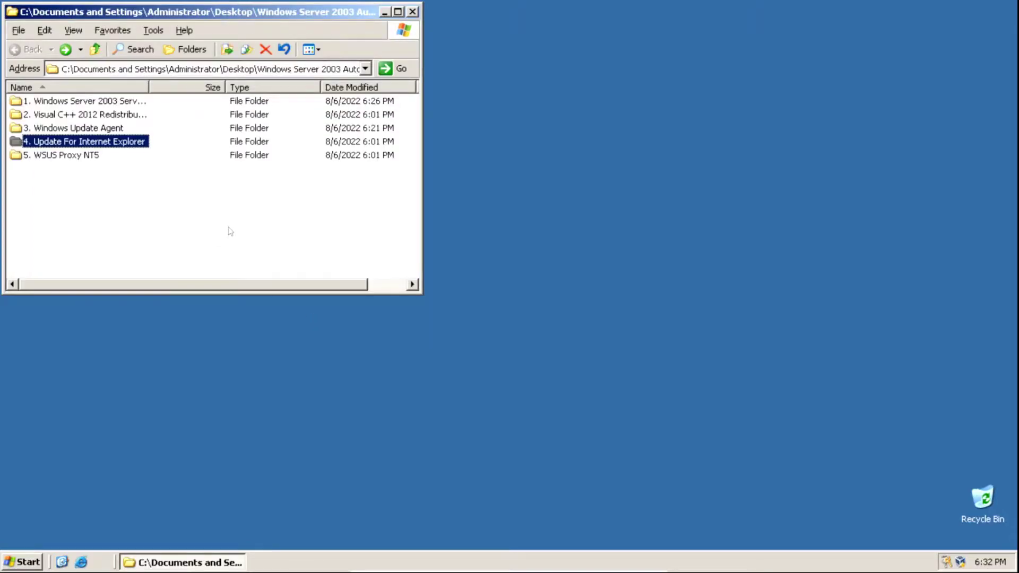
Run Add_wsus.cmd from the WSUS_Proxy_NT5 folder to apply WSUS settings and stop Automatic Updates.
double_click(68, 155)
left_click(68, 103)
double_click(68, 104)
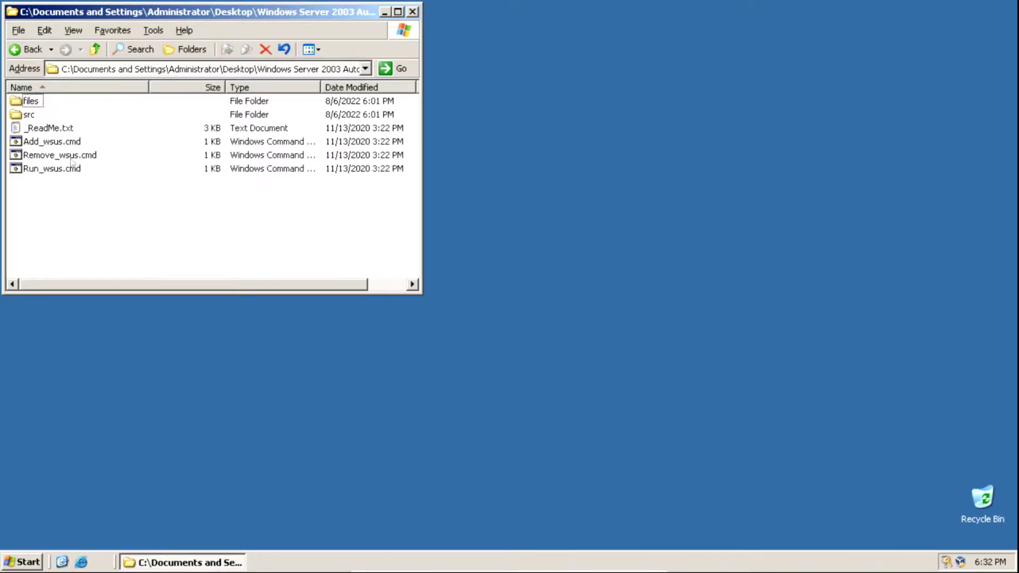
double_click(52, 141)
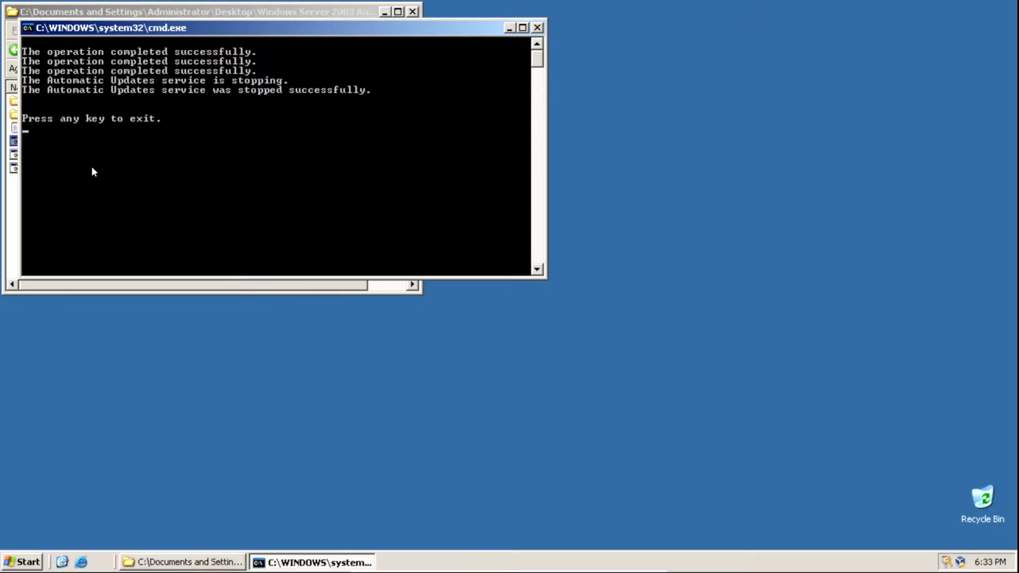
key("Return")
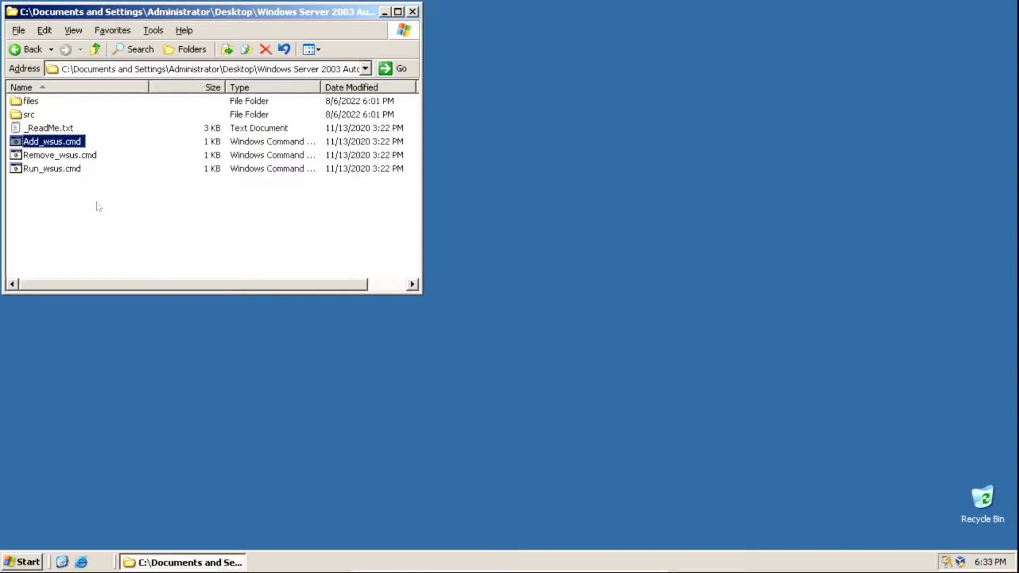
Start the local WSUS proxy with Run_wsus.cmd and unblock PHP in Windows Firewall.
double_click(52, 170)
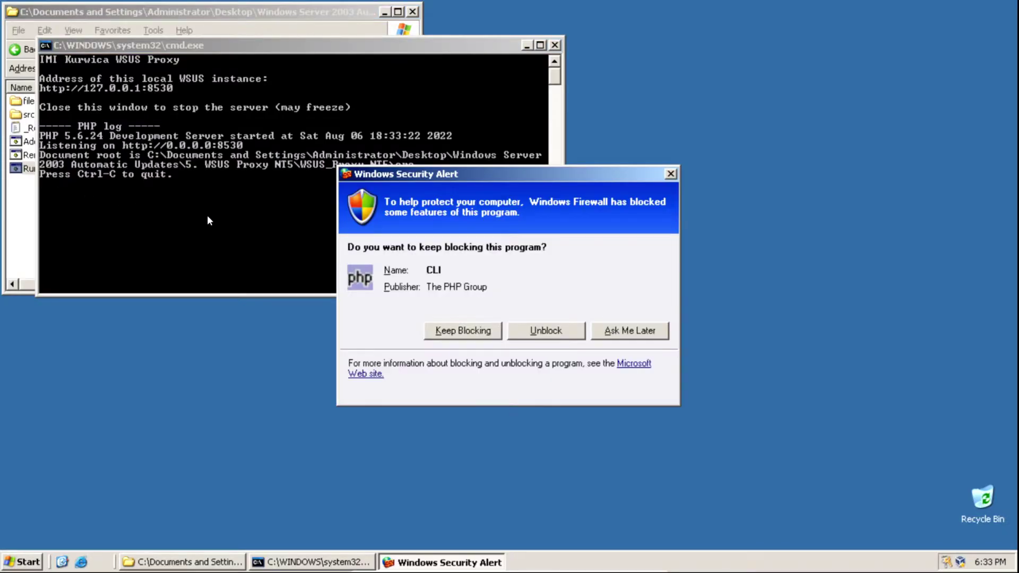
left_click(541, 332)
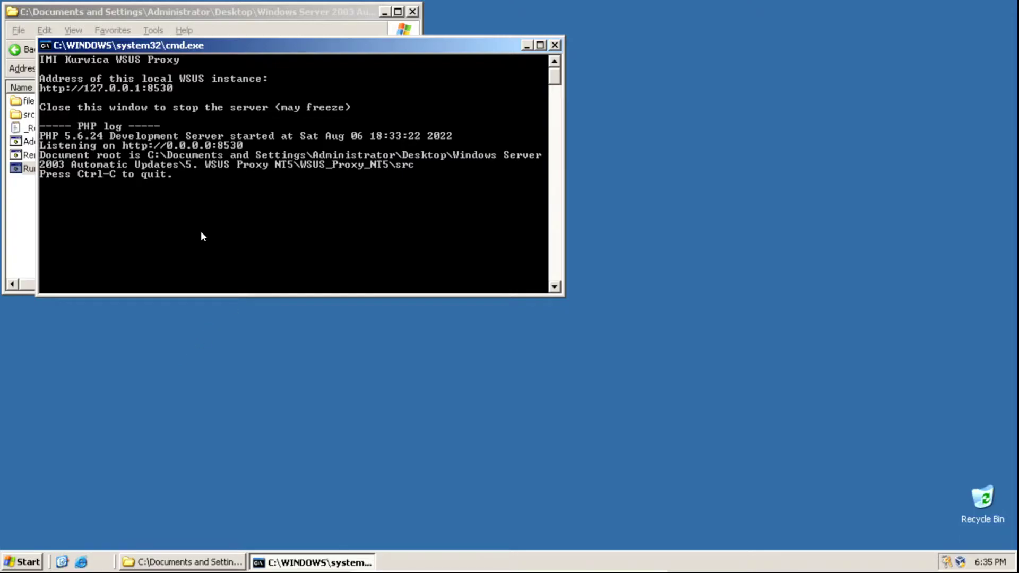
left_click(5, 567)
Set Automatic Updates to 'Notify me but don't automatically download or install them' and save.
mouse_move(205, 319)
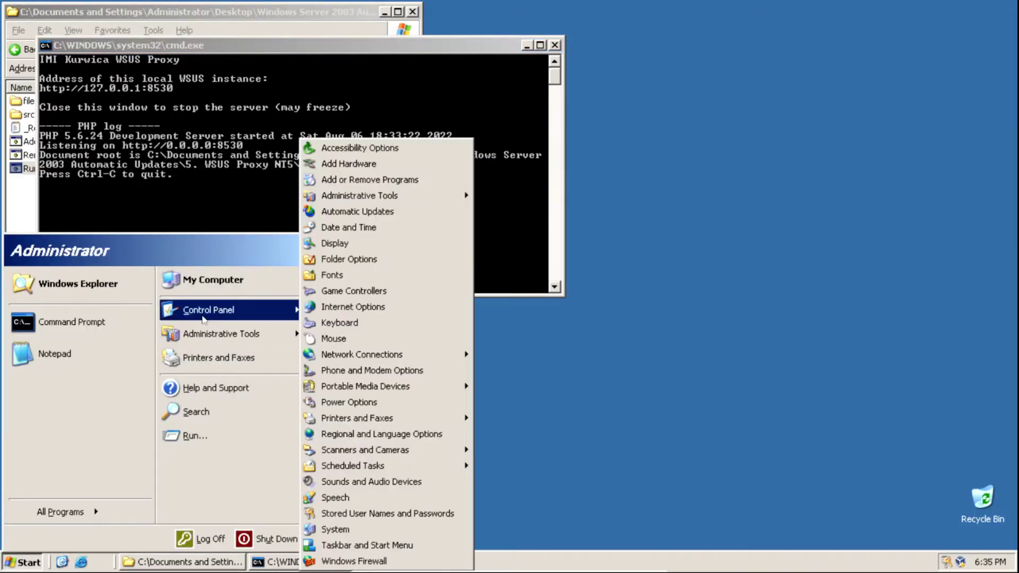
left_click(346, 211)
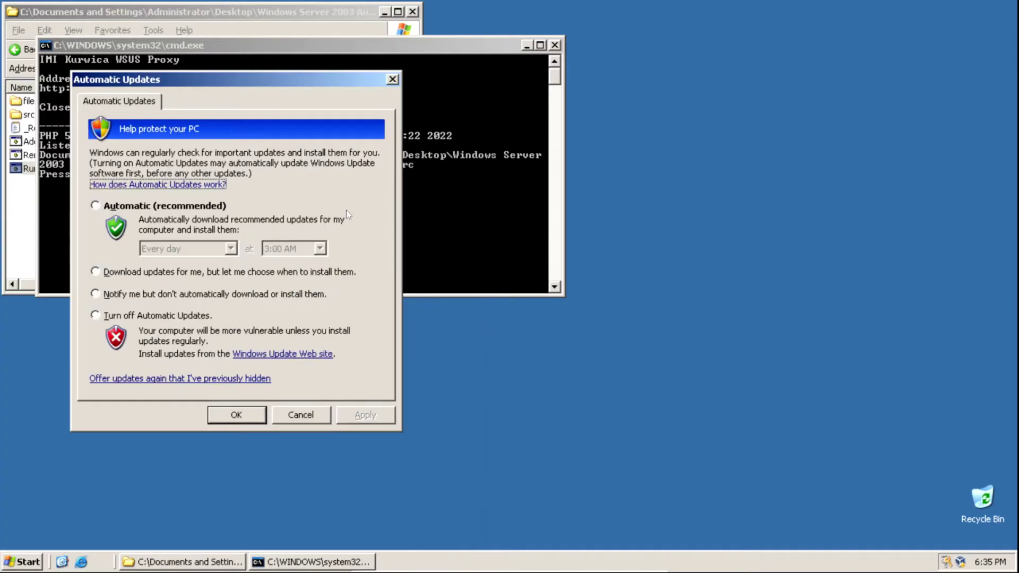
left_click(96, 295)
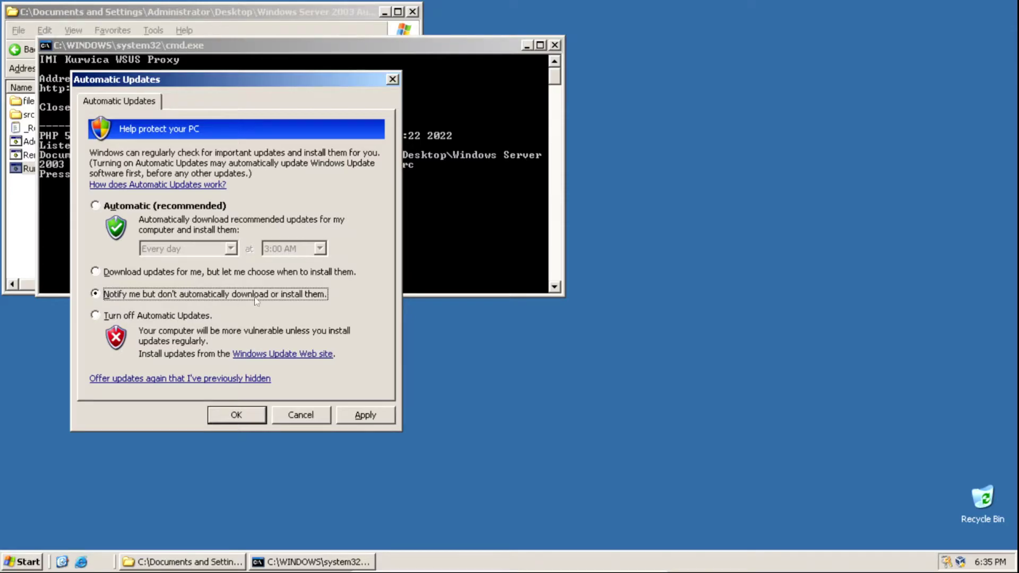
left_click(366, 419)
left_click(237, 415)
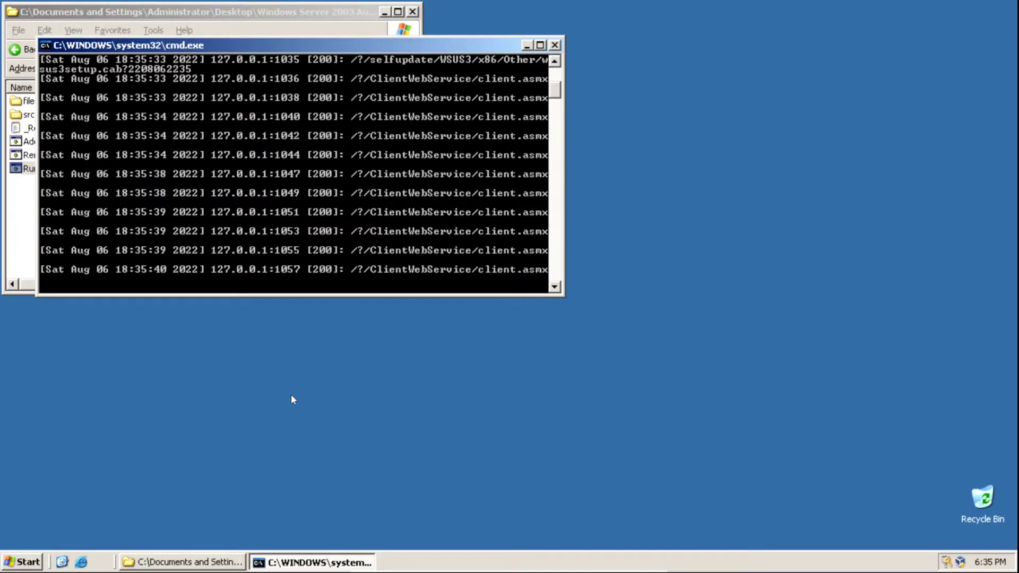
Run 'wuauclt /detectnow' from the Run dialog to trigger an update check.
key("super+r")
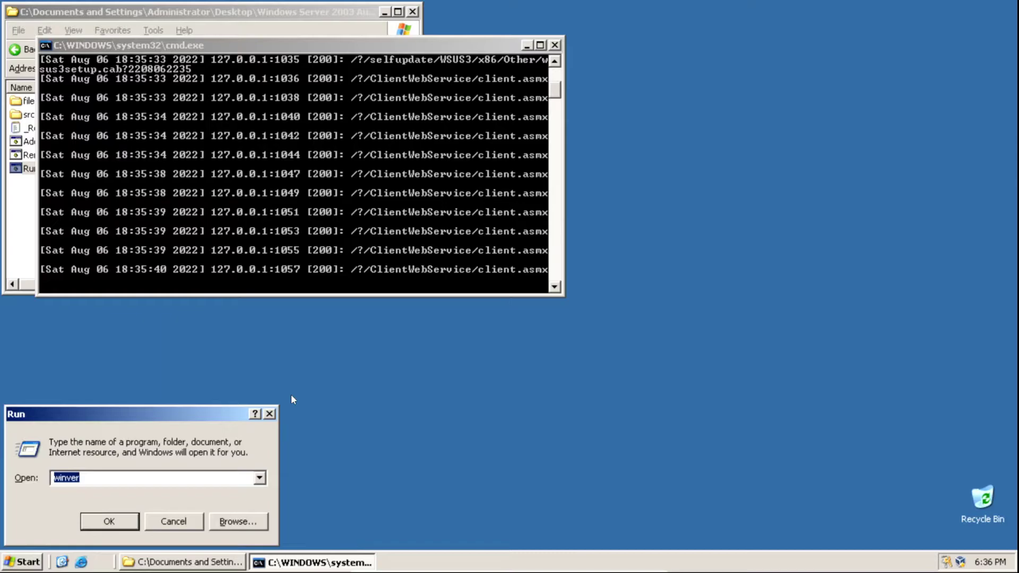
key("BackSpace")
type("wuauc")
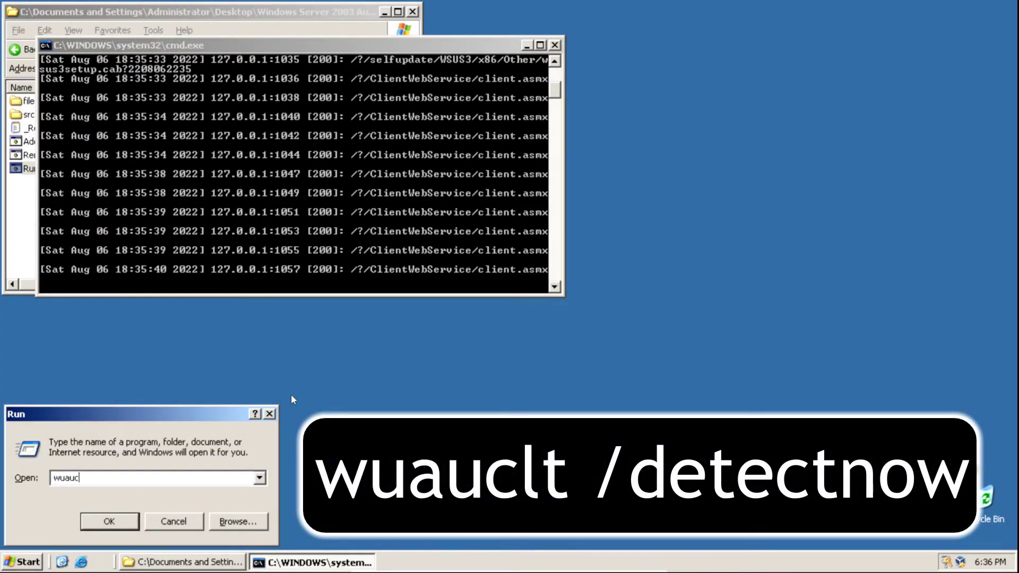
type("lt /detectnow")
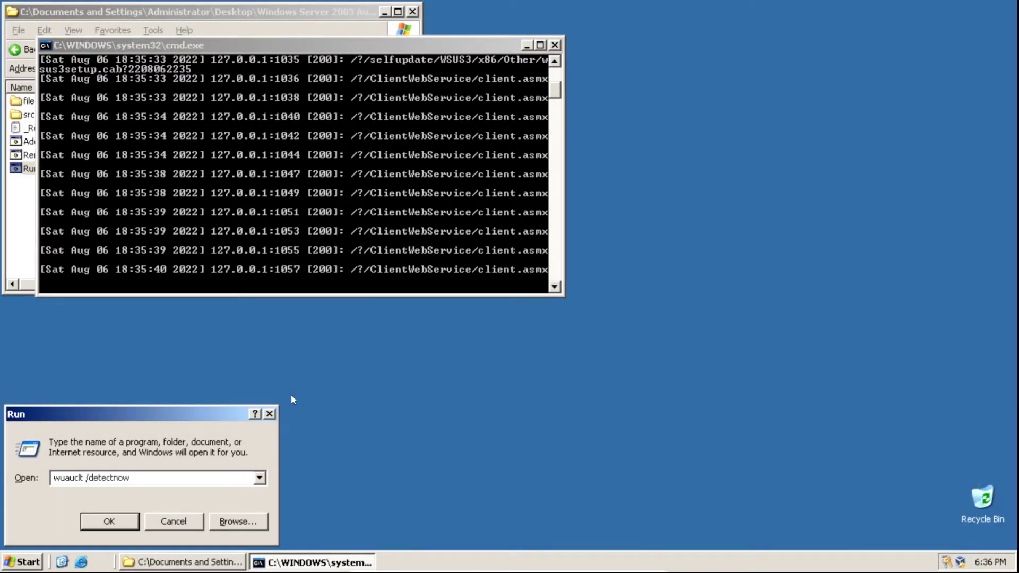
key("Return")
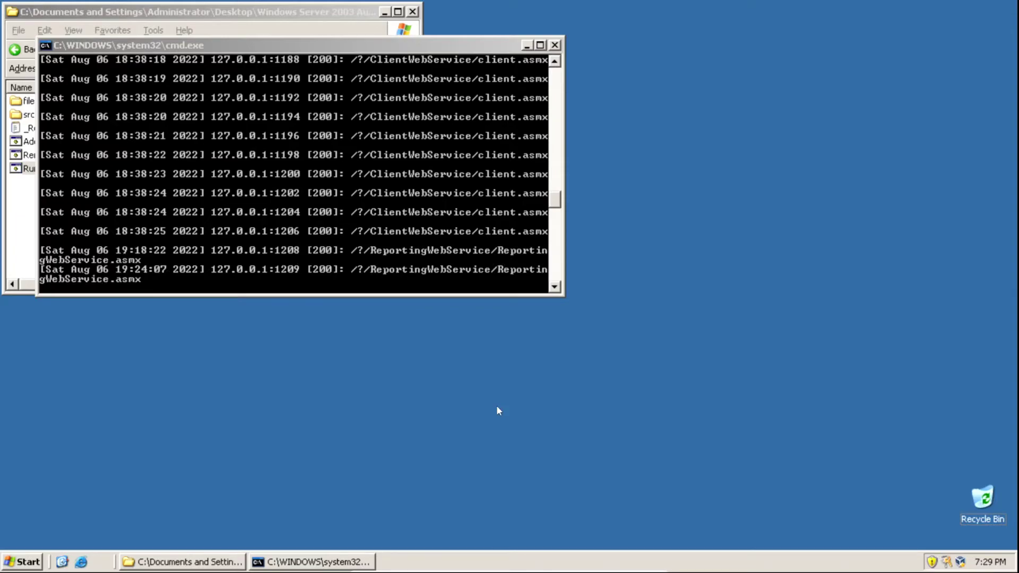
Download the 163 available updates from the tray notification.
left_click(931, 561)
mouse_move(700, 223)
left_mouse_down()
mouse_move(699, 260)
mouse_move(700, 219)
left_mouse_up()
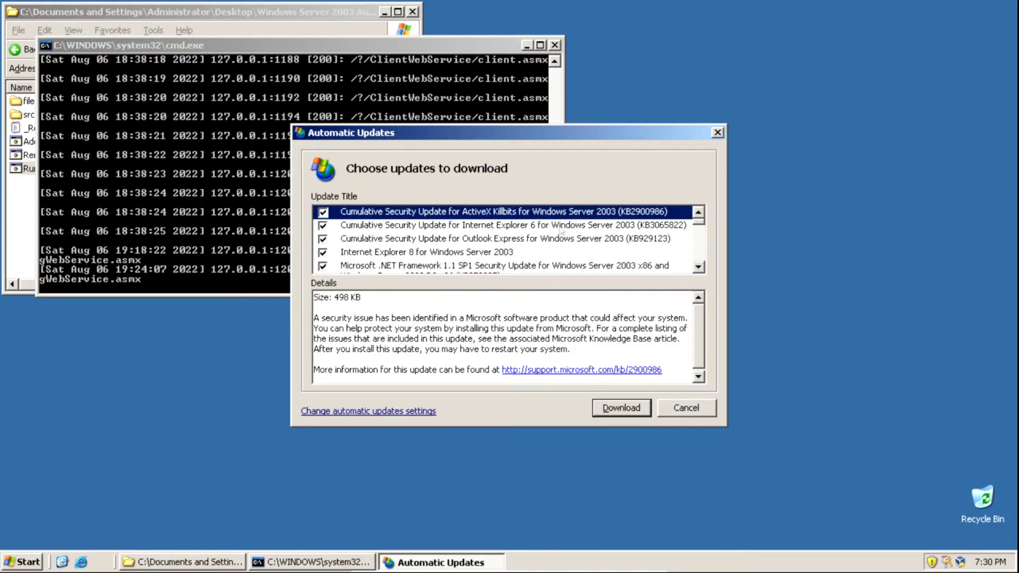
left_click(609, 410)
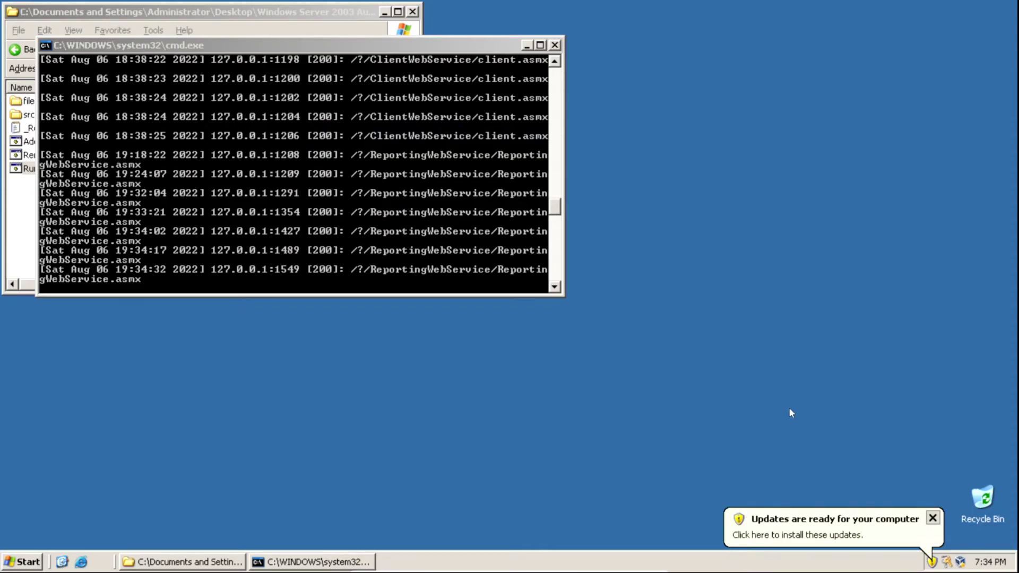
Choose Custom Install for the downloaded updates and start installing them.
left_click(932, 563)
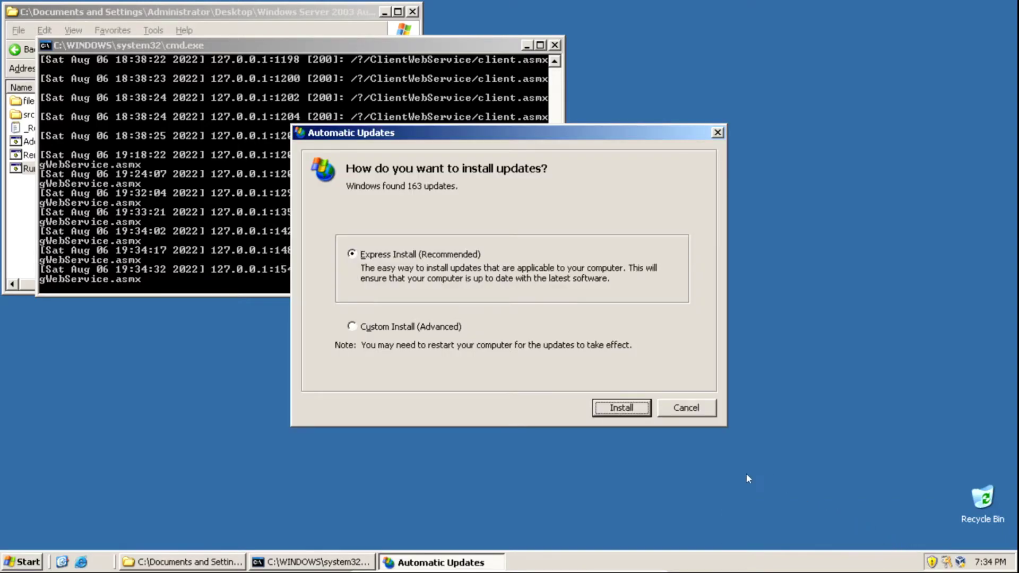
left_click(359, 327)
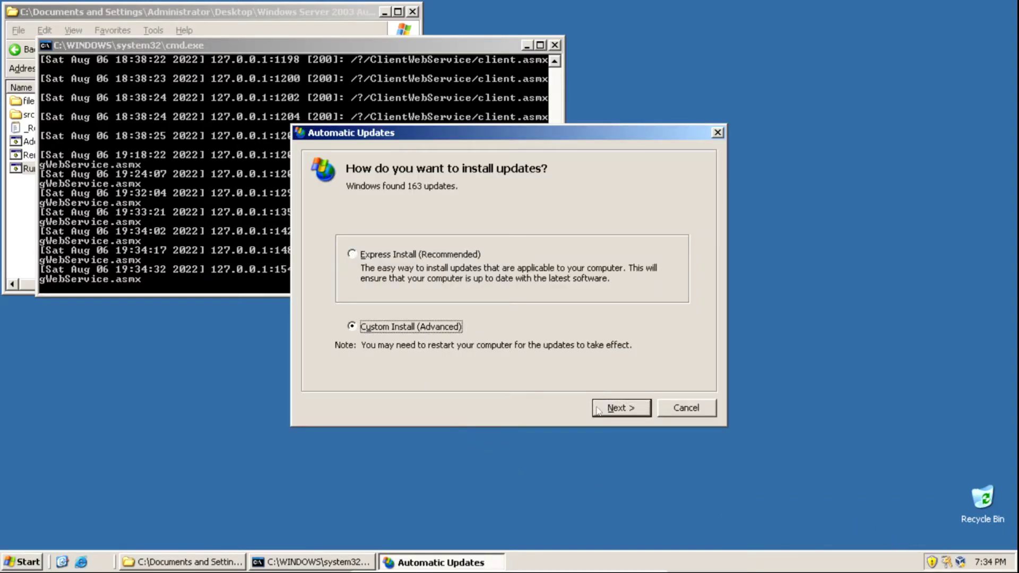
left_click(619, 408)
left_click_drag(698, 223, 632, 314)
left_click(625, 414)
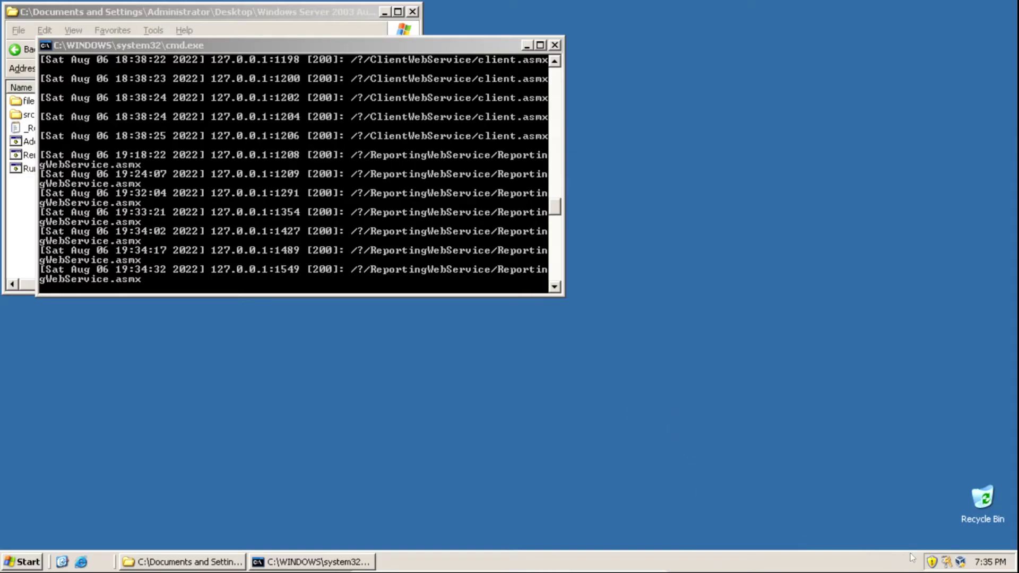
Complete the Internet Explorer 8 setup, declining the improvement program and accepting its licence.
left_click(932, 563)
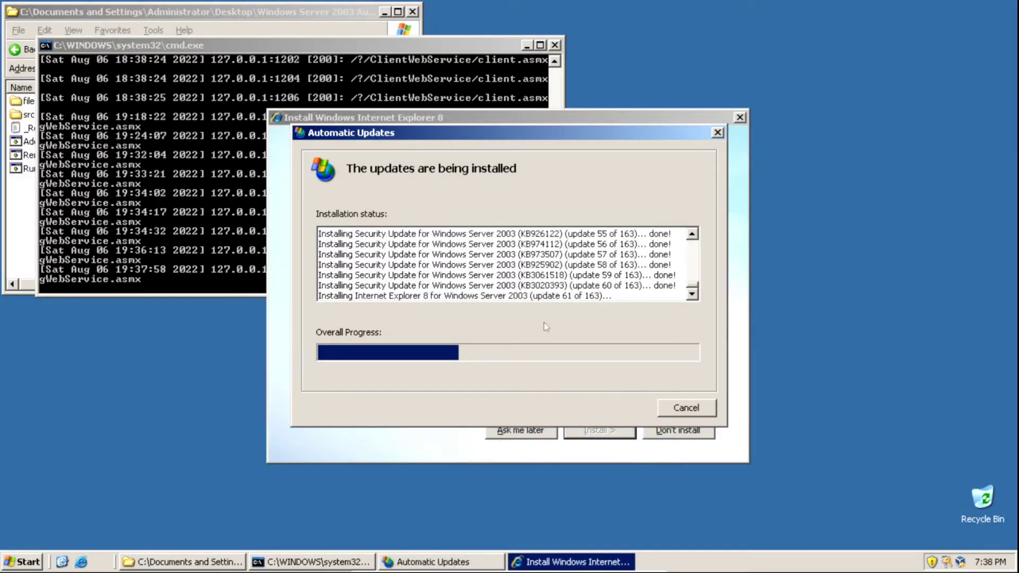
left_click(441, 442)
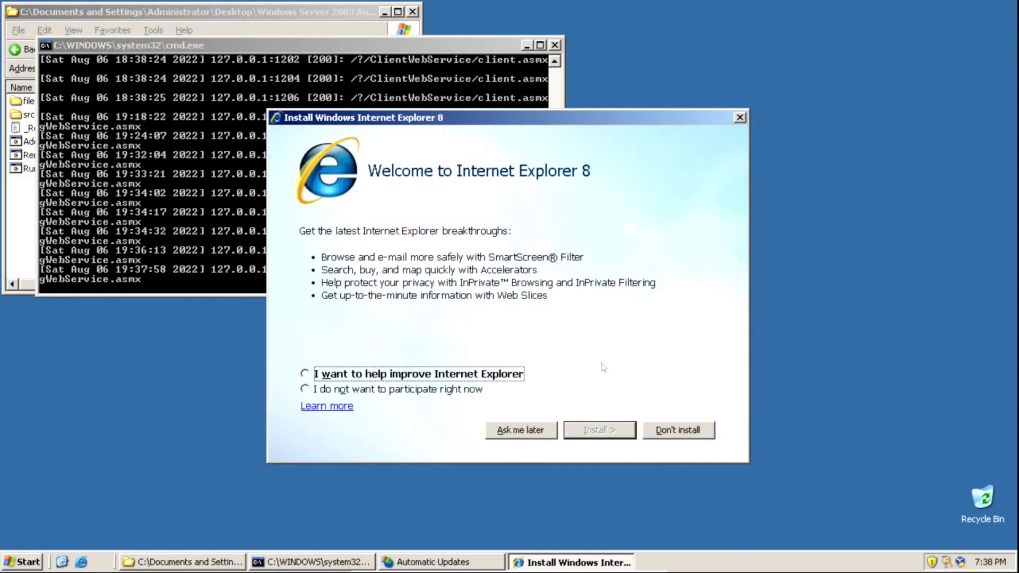
left_click(305, 389)
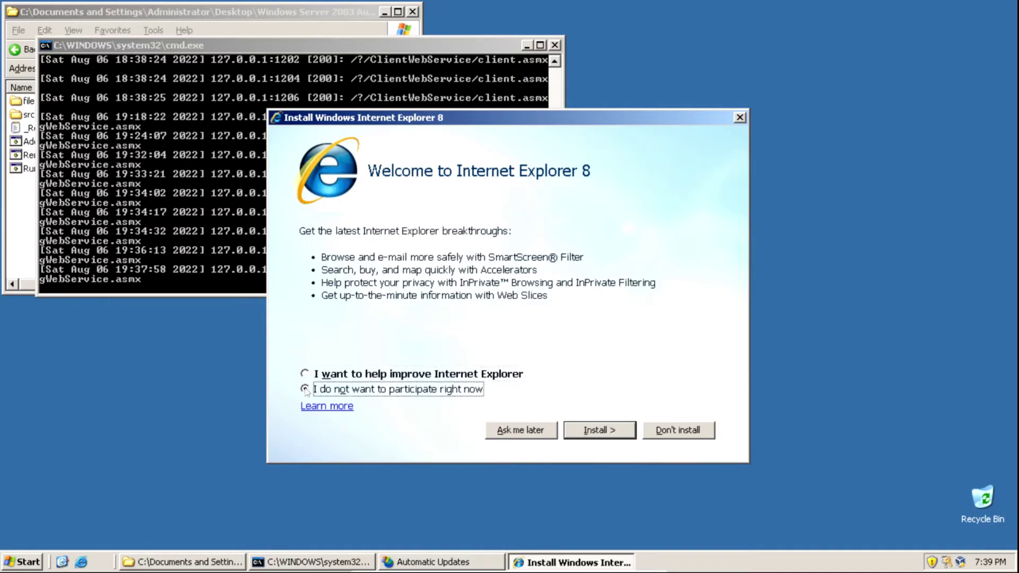
left_click(597, 431)
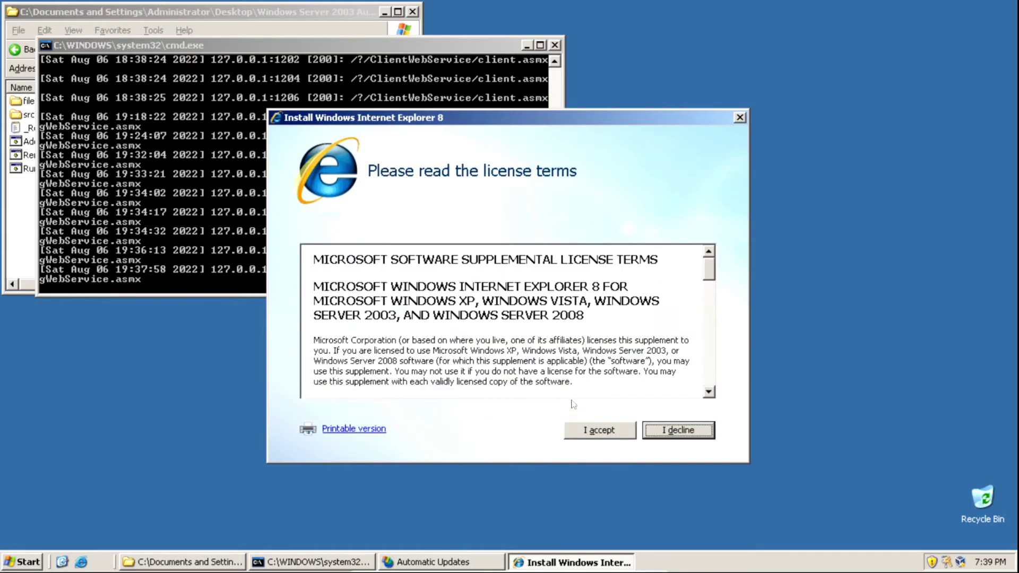
left_click(597, 430)
left_click(596, 429)
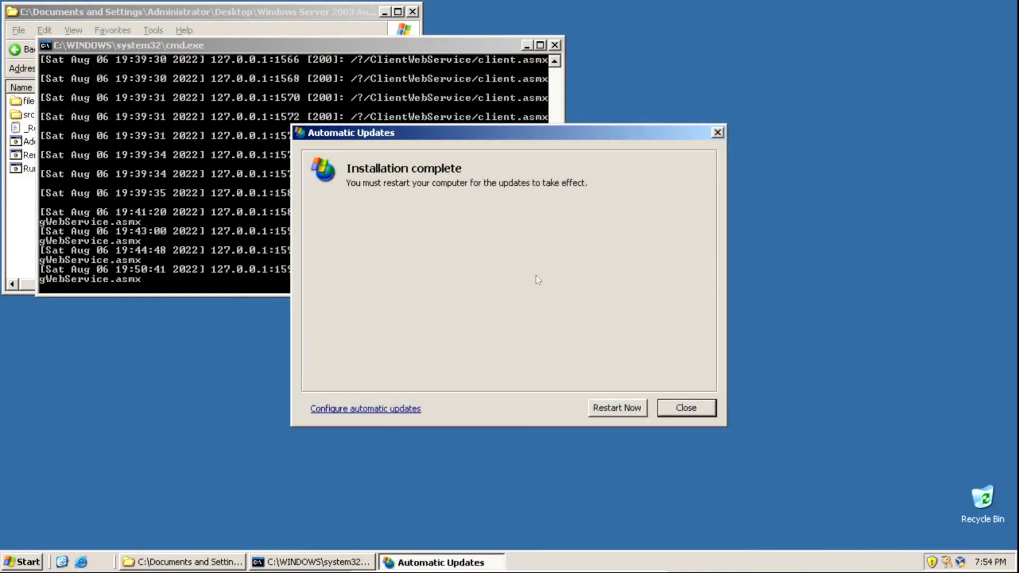
Restart the server from the Automatic Updates completion dialog to apply the 163 updates.
left_click(609, 408)
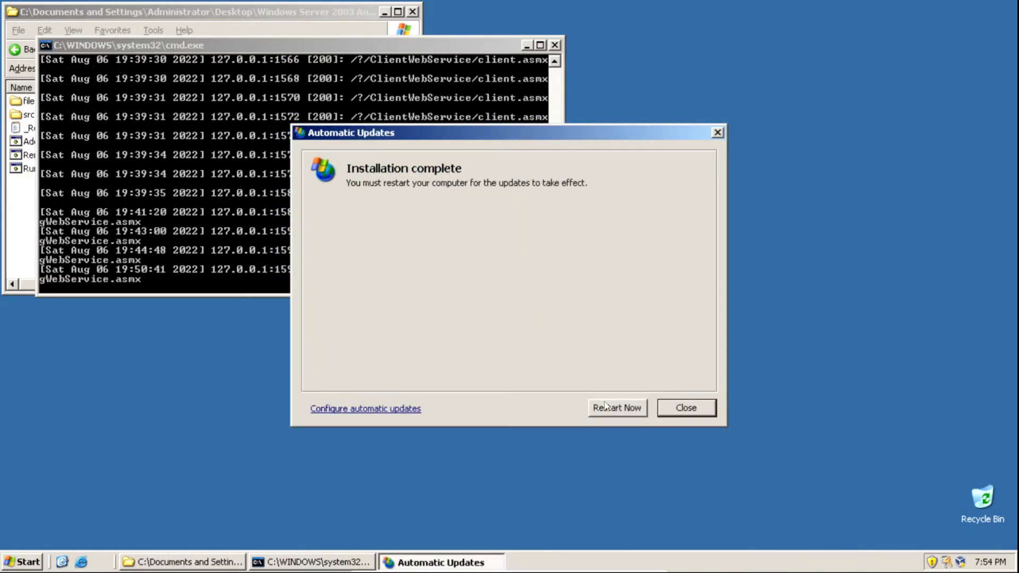